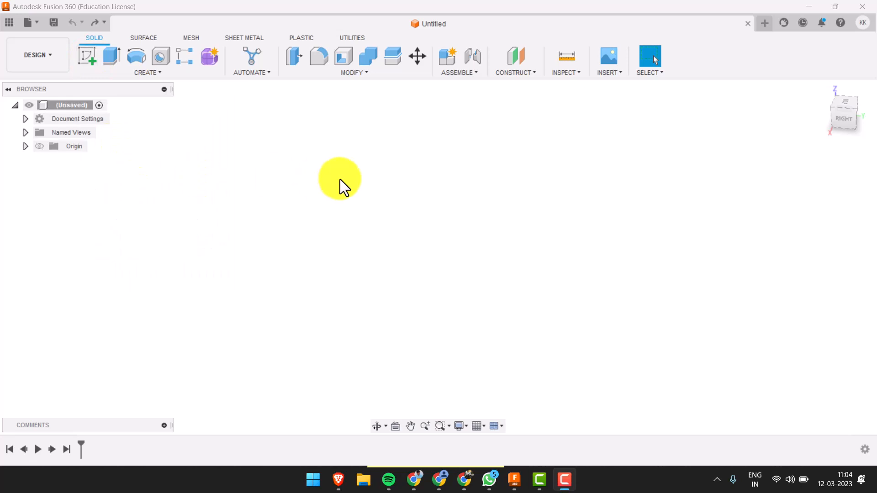
- Start a new sketch on the vertical front (XZ) origin plane
left_click(89, 59)
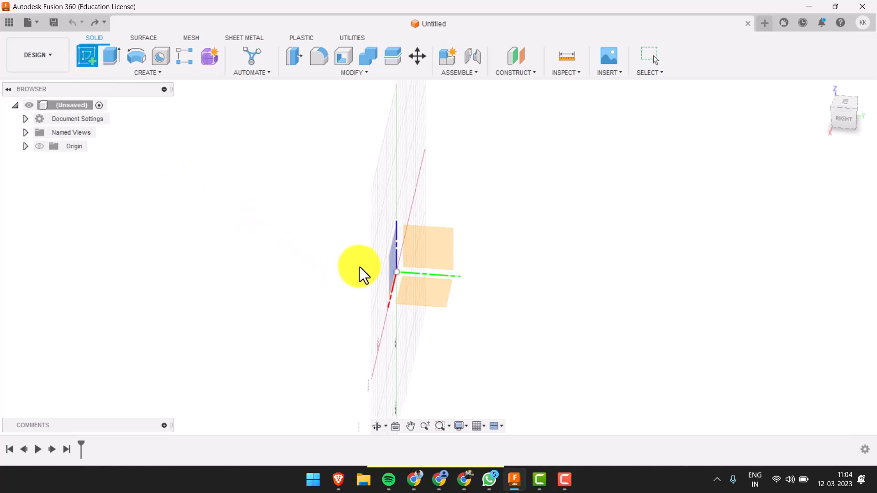
left_click(427, 247)
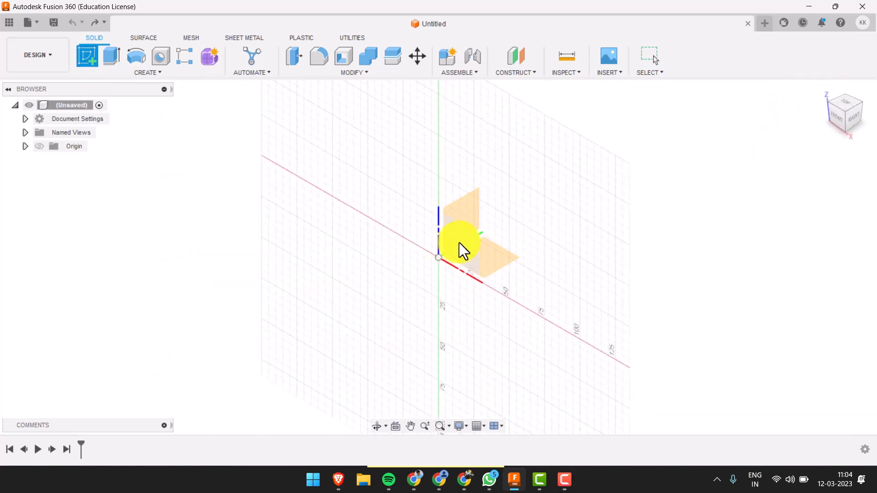
left_click(459, 243)
middle_click_drag(428, 197, 417, 235)
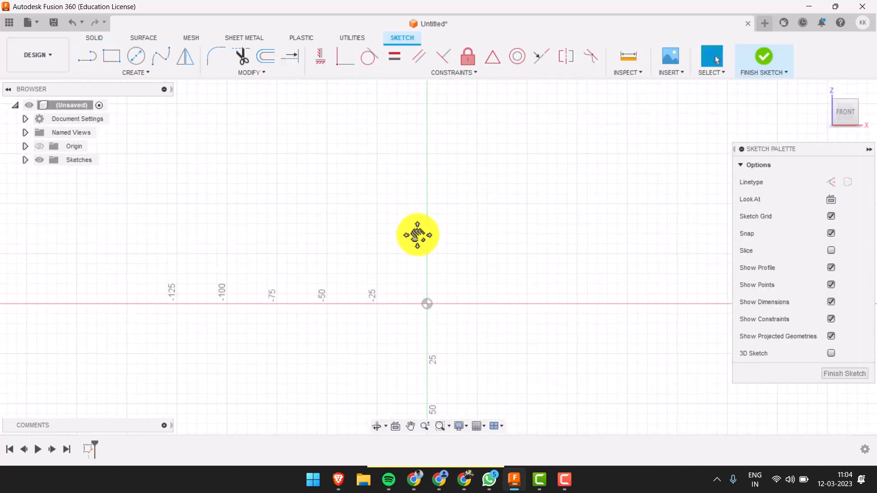
- Draw a vertical line 85 mm long straight up from the origin
key("l")
left_click(426, 304)
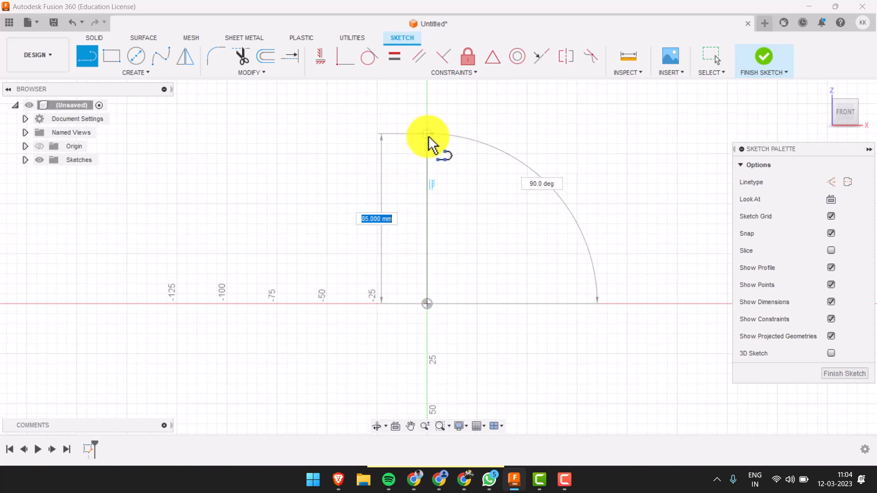
left_click(428, 135)
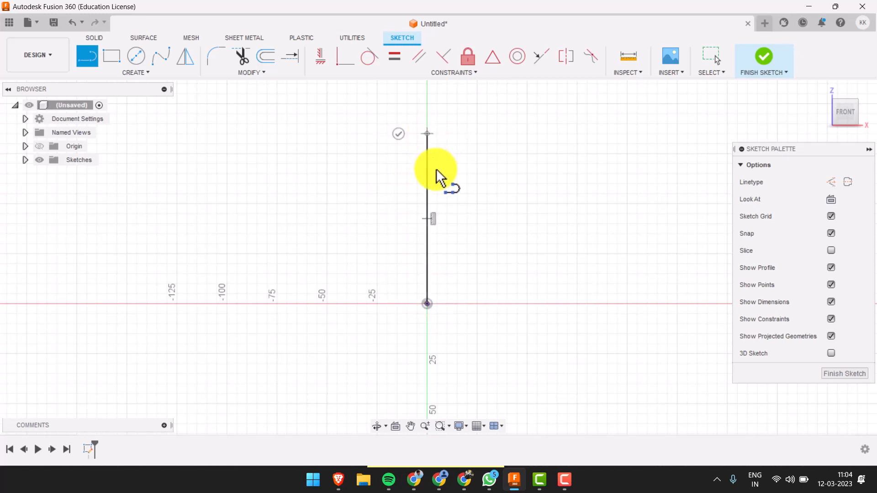
key("Escape")
- Change the vertical line into a construction line
left_click(429, 181)
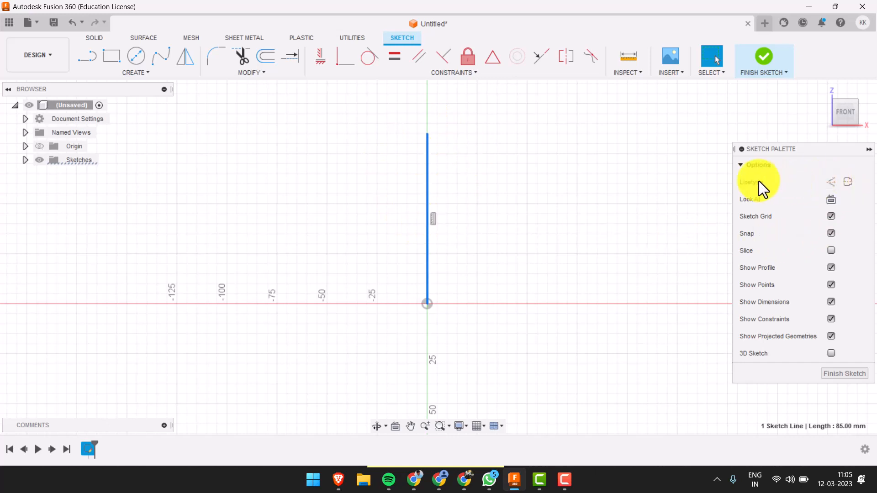
left_click(472, 190)
left_click(427, 180)
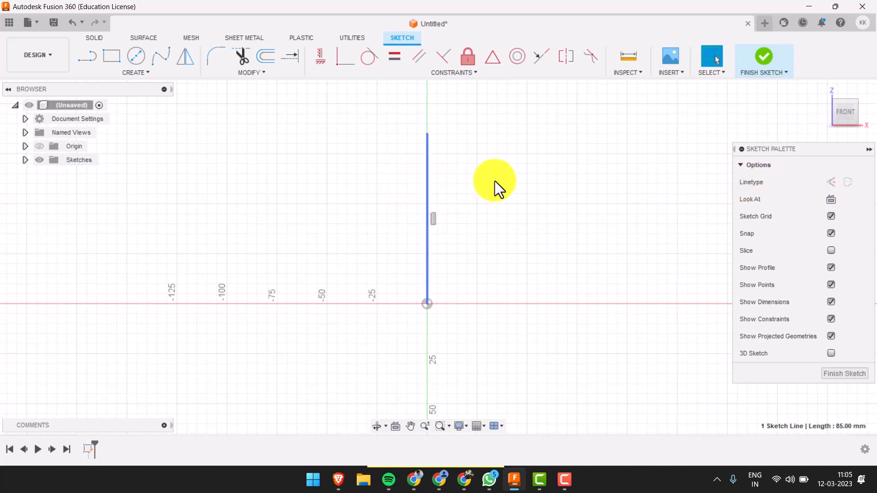
left_click(833, 184)
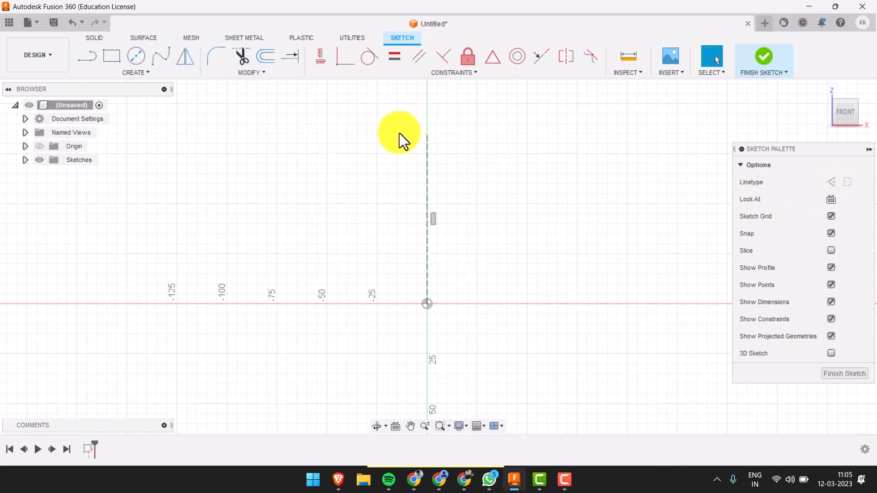
- Change the vertical construction line back into a normal line
left_click(427, 176)
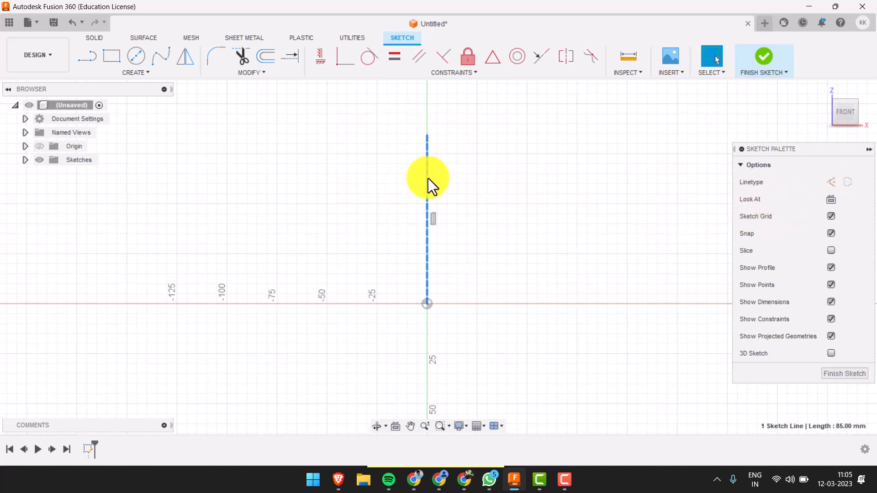
left_click(831, 183)
key("Escape")
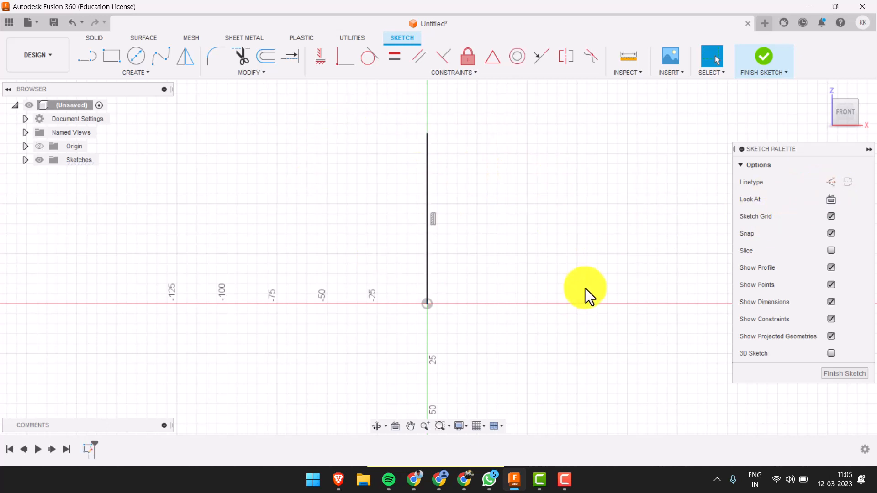
- Convert the vertical line from the origin to construction geometry and deselect it
left_click(429, 161)
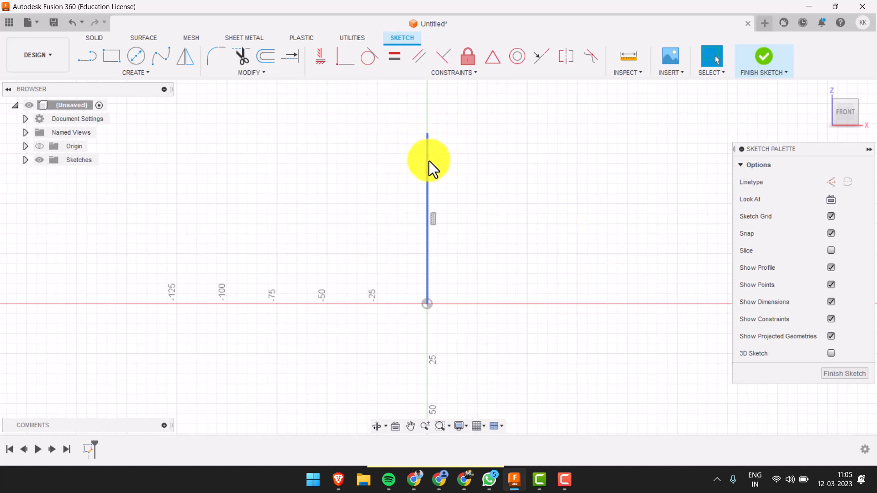
left_click(429, 161)
left_click(476, 169)
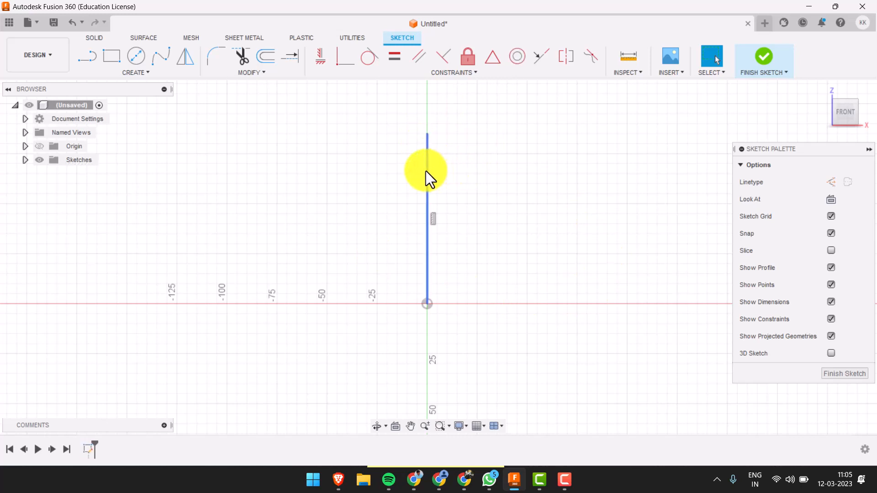
left_click(427, 172)
key("x")
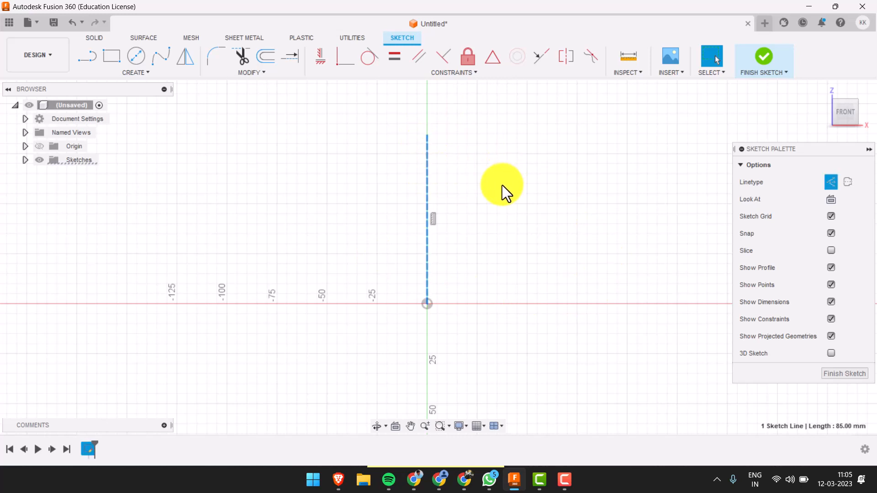
left_click(502, 185)
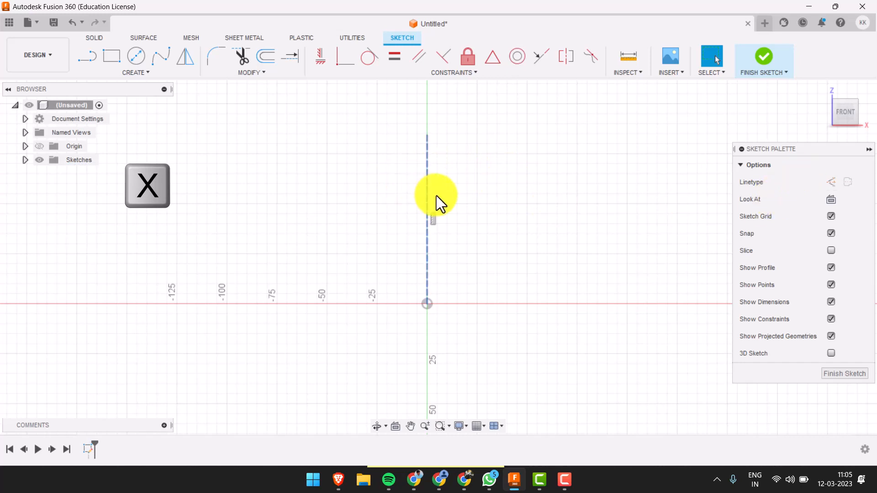
- Draw a line about 98 mm long from the origin, slanting up to the right of the construction line at about 24°
mouse_move(469, 210)
middle_mouse_down()
mouse_move(426, 225)
mouse_move(395, 258)
middle_mouse_up()
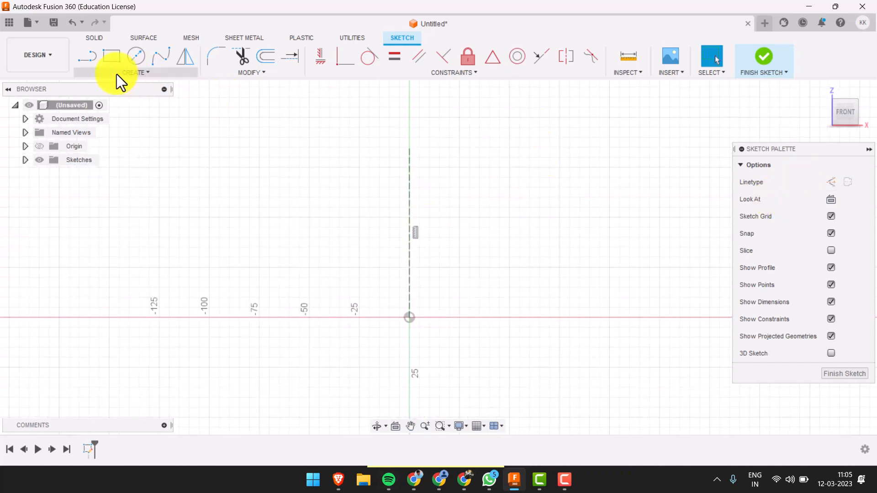
left_click(92, 61)
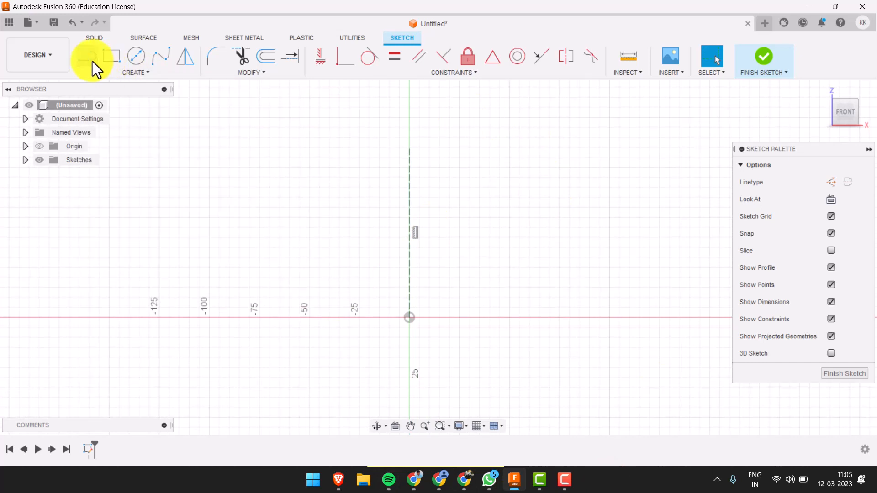
left_click(412, 314)
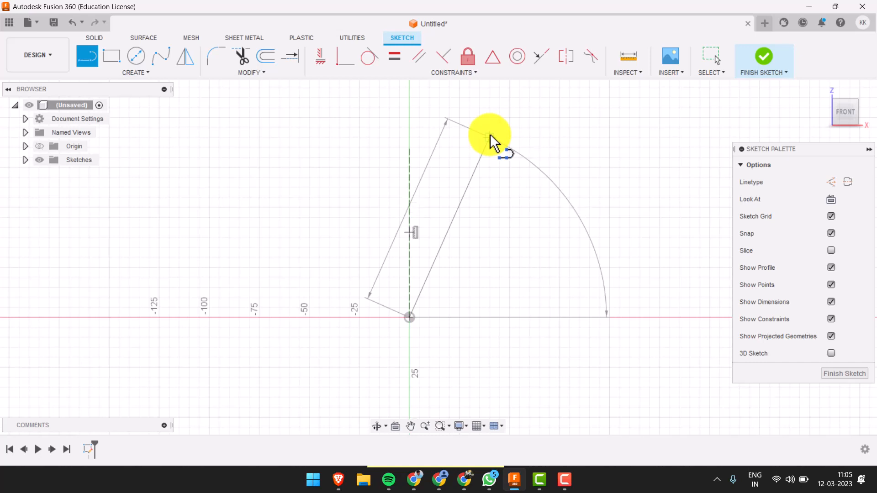
left_click(490, 137)
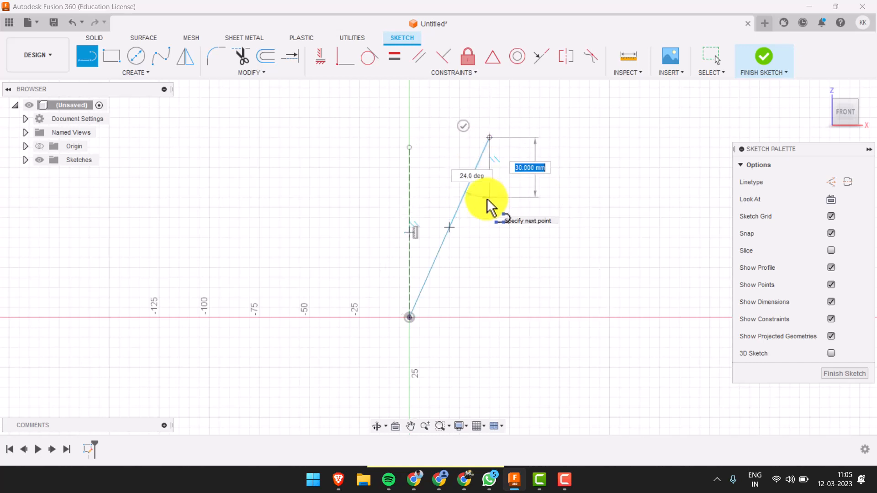
key("Escape")
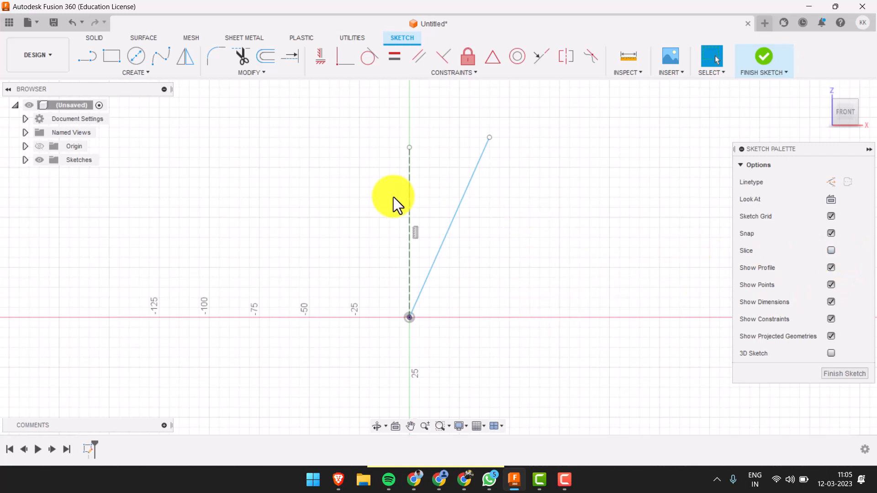
- Add an aligned dimension to the slanted line and set its length to 100 mm
key("d")
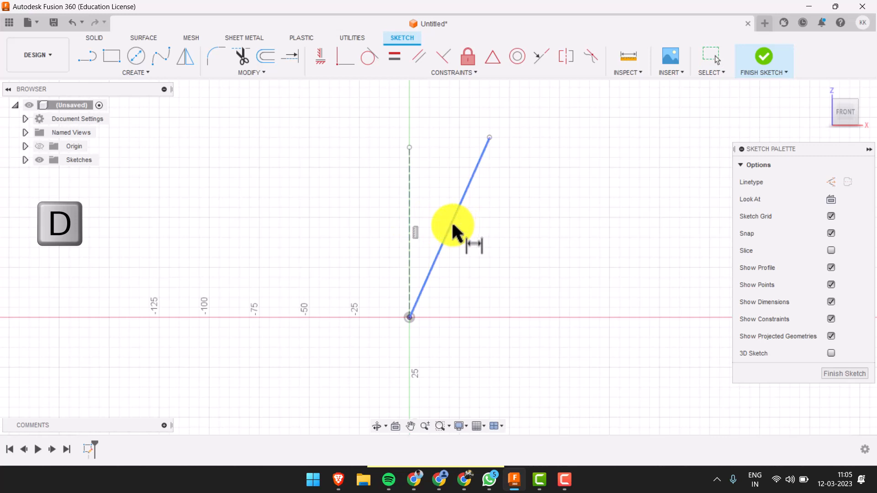
left_click(452, 225)
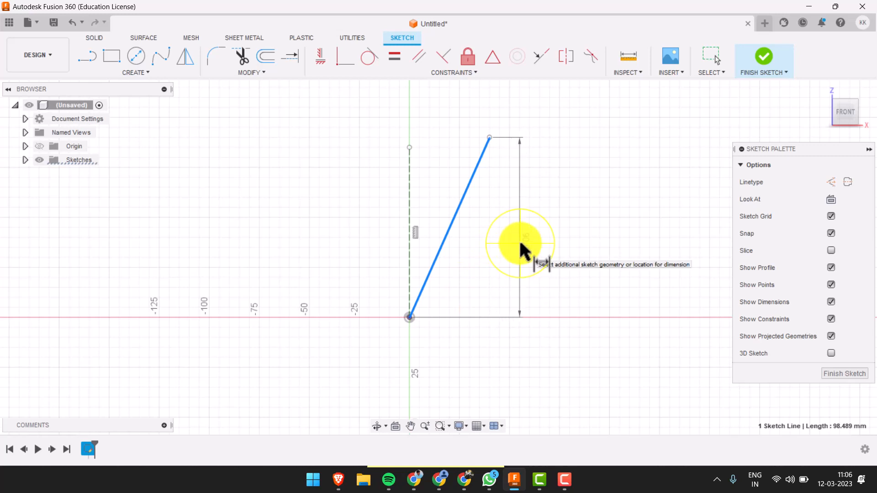
right_click(520, 243)
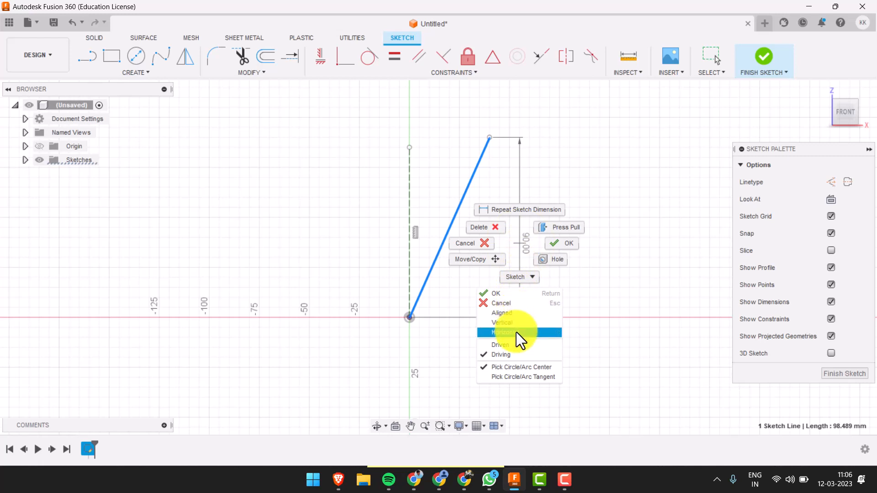
left_click(512, 314)
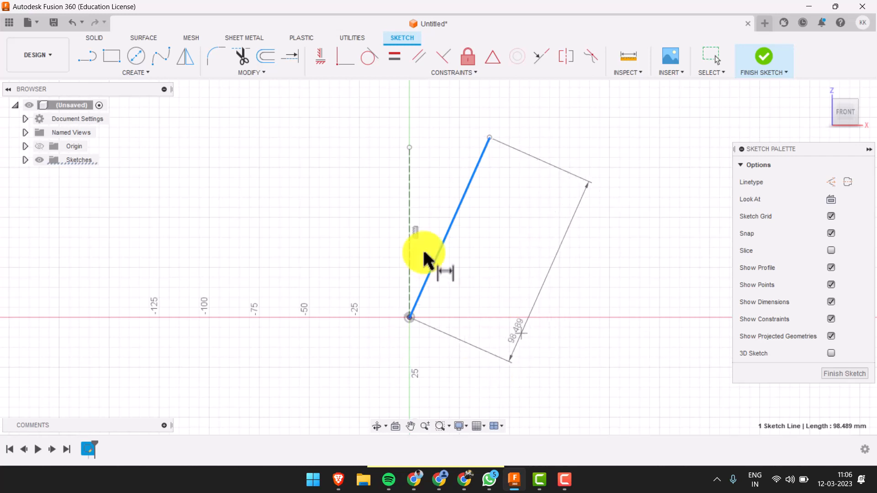
left_click(490, 323)
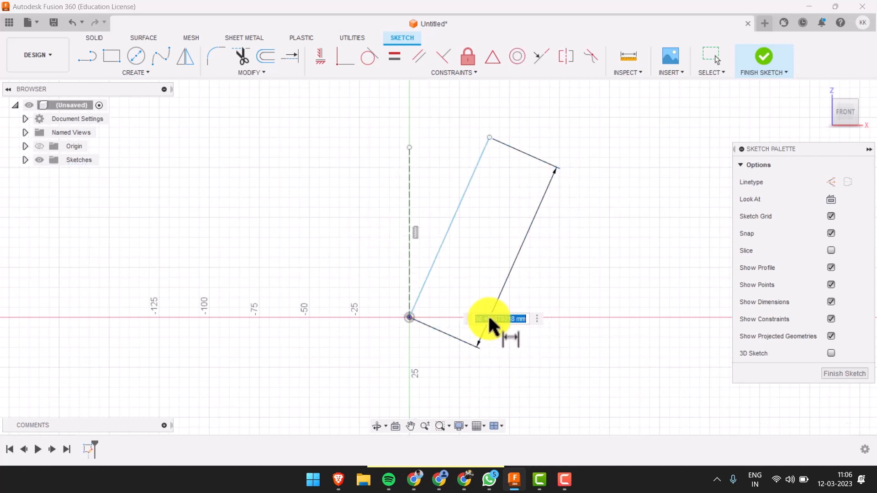
key("BackSpace")
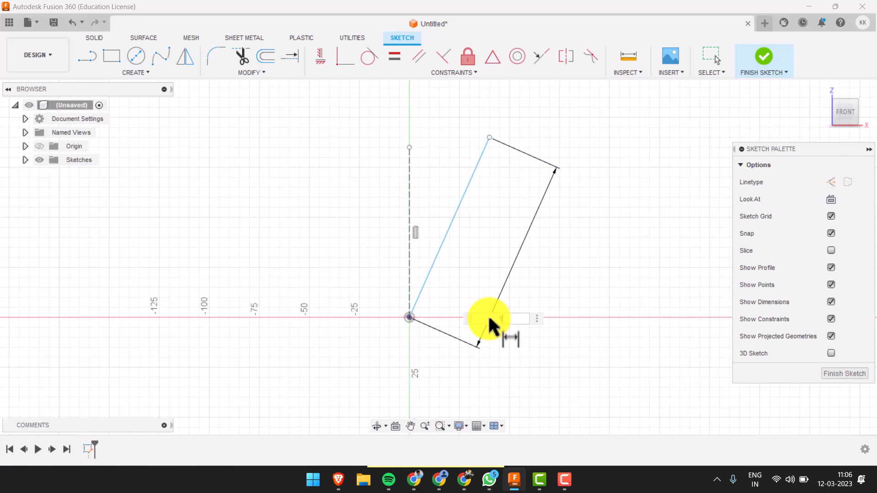
type("100")
key("Return")
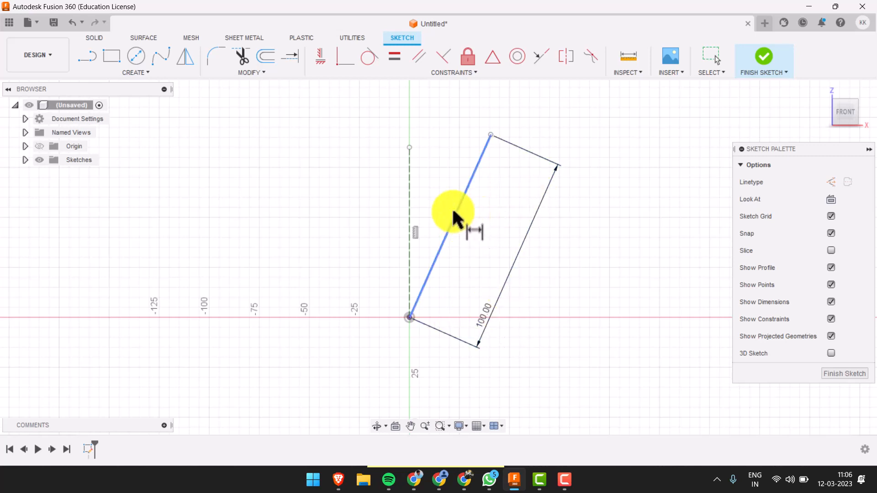
- Dimension the angle between the slanted line and the vertical construction line as 45°
key("d")
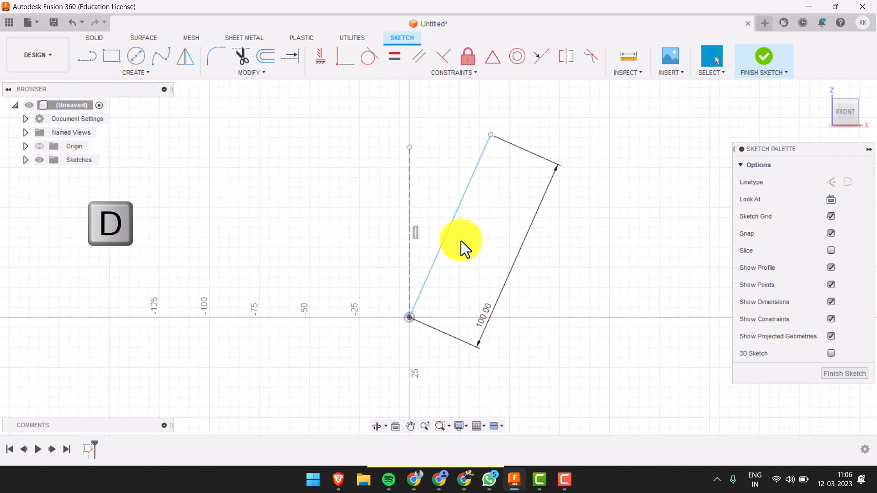
left_click(451, 228)
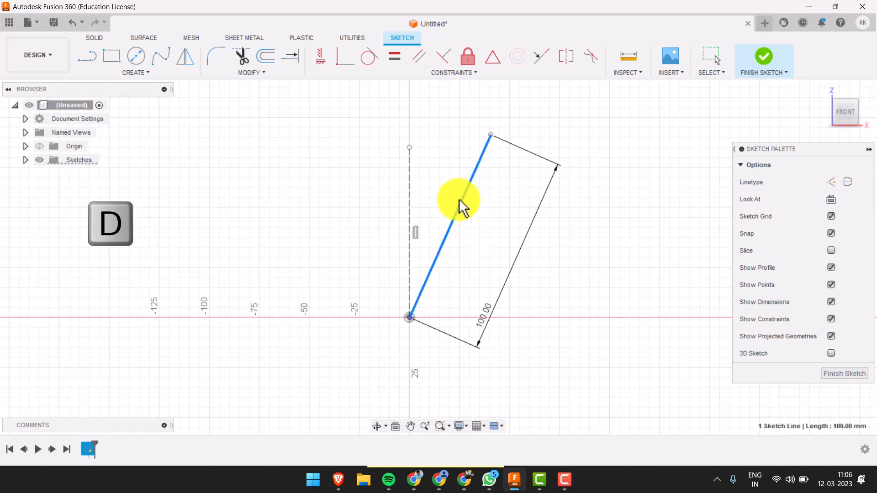
left_click(409, 186)
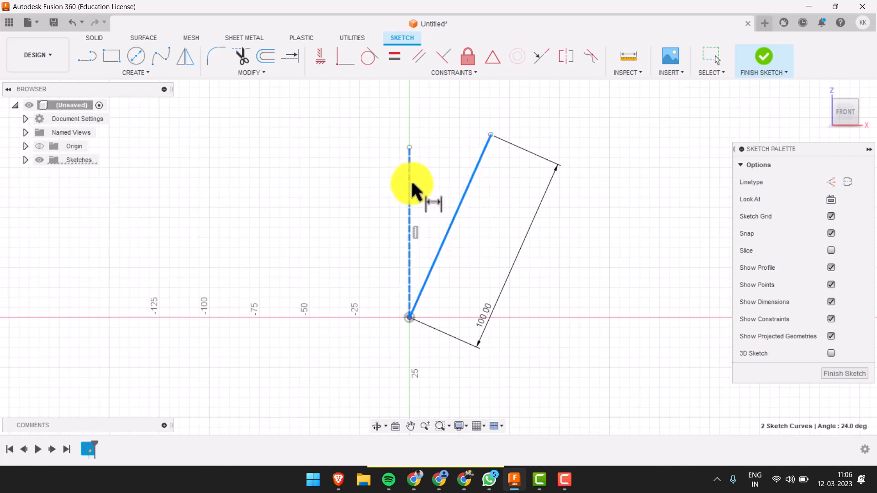
left_click(434, 190)
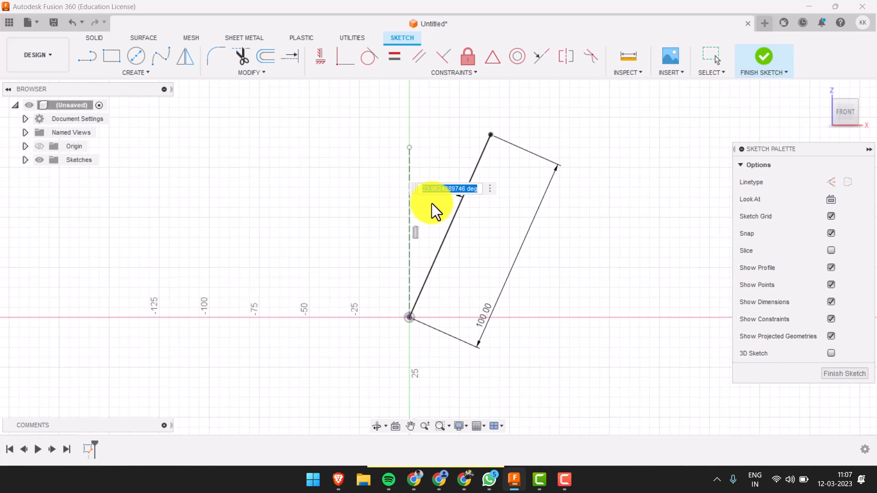
type("45")
key("Return")
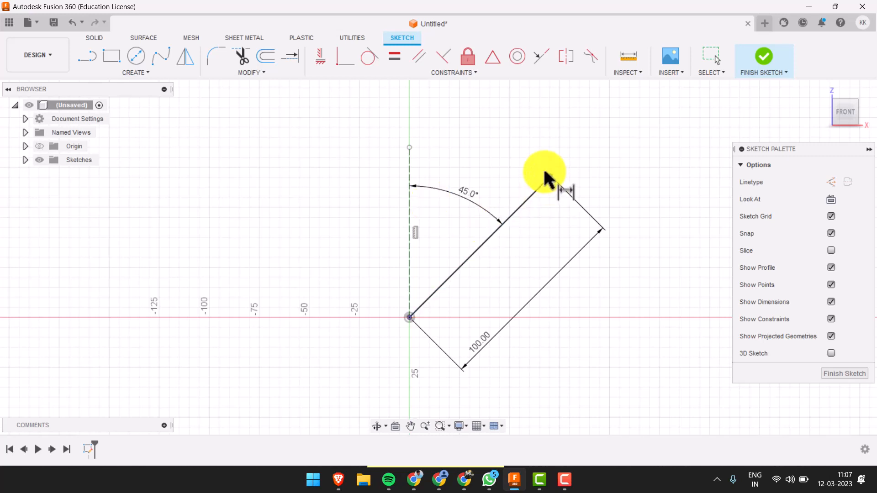
- Draw a horizontal line from the slanted line's upper end to the vertical construction line, and a vertical line from there down to the origin
middle_click_drag(481, 129, 434, 180)
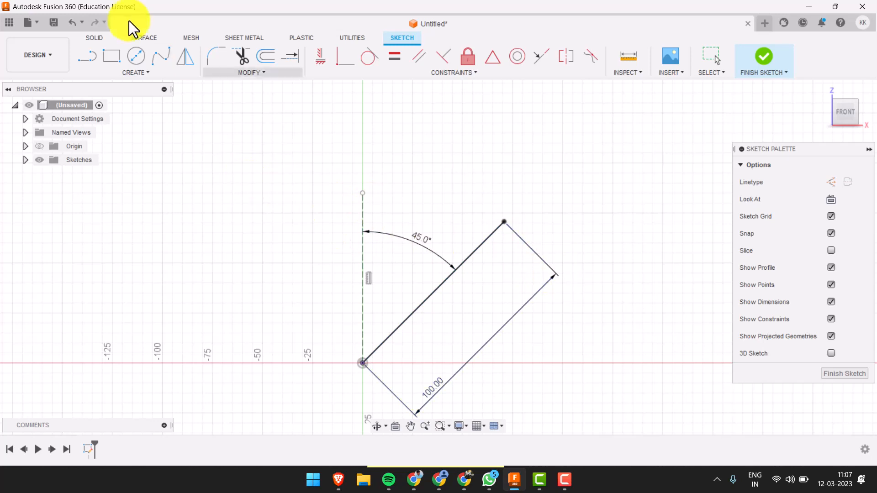
left_click(86, 57)
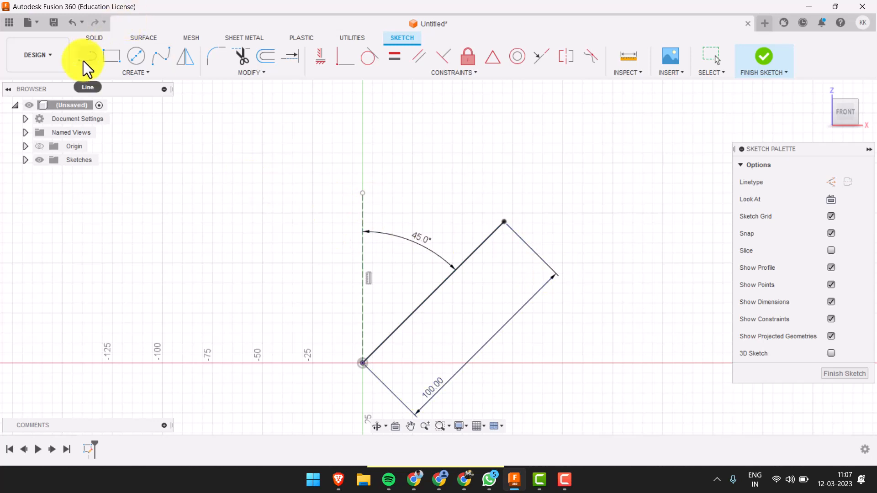
left_click(504, 222)
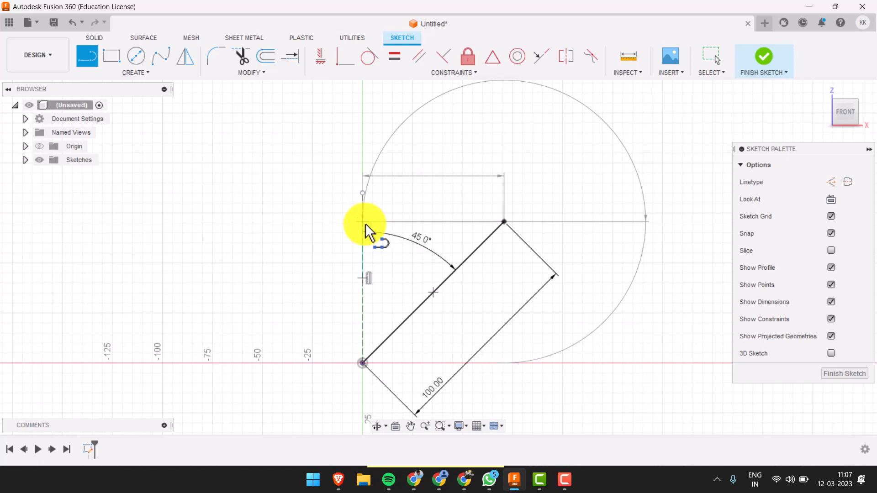
left_click(366, 224)
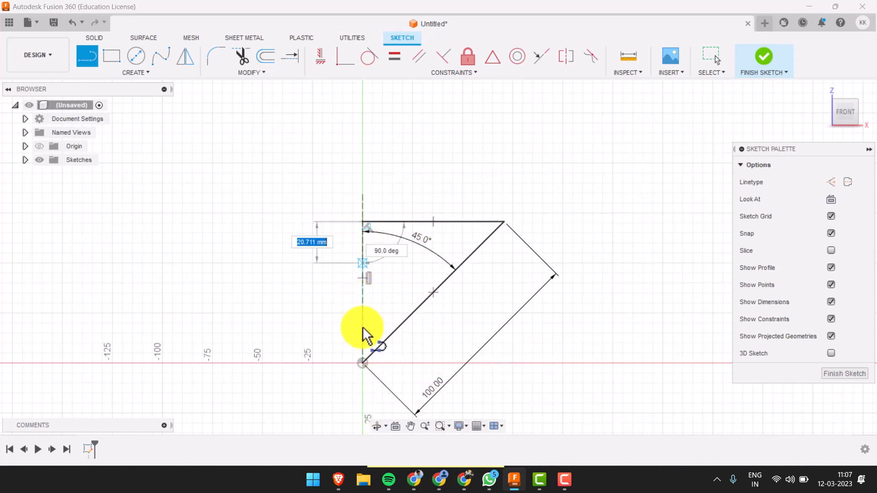
left_click(362, 363)
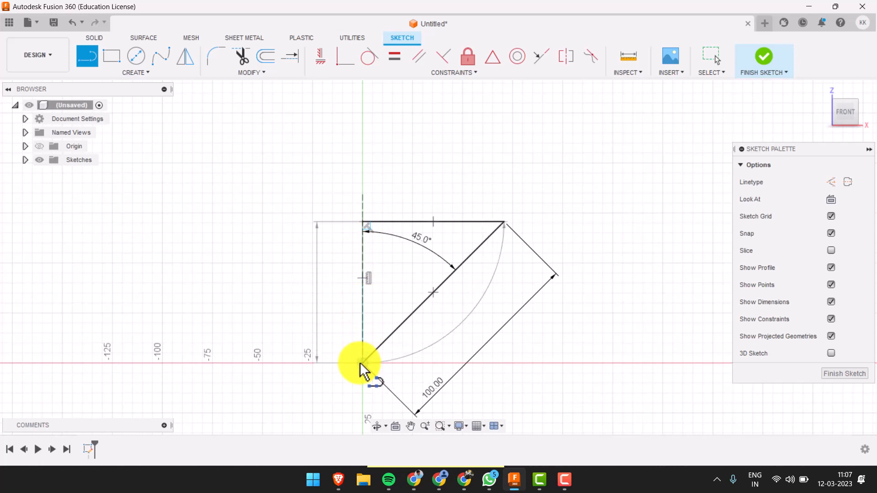
key("Escape")
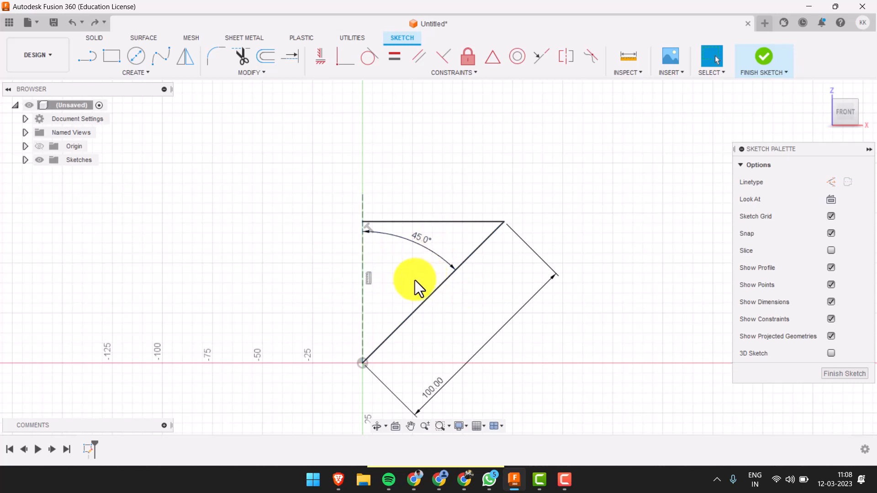
- Convert the triangle's vertical side from construction to normal geometry to close the profile, and finish the sketch
left_click(364, 229)
key("x")
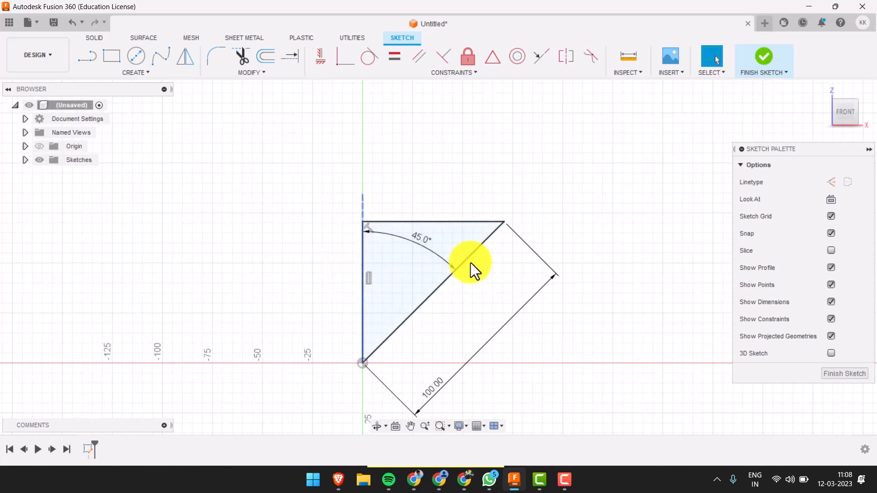
left_click(852, 373)
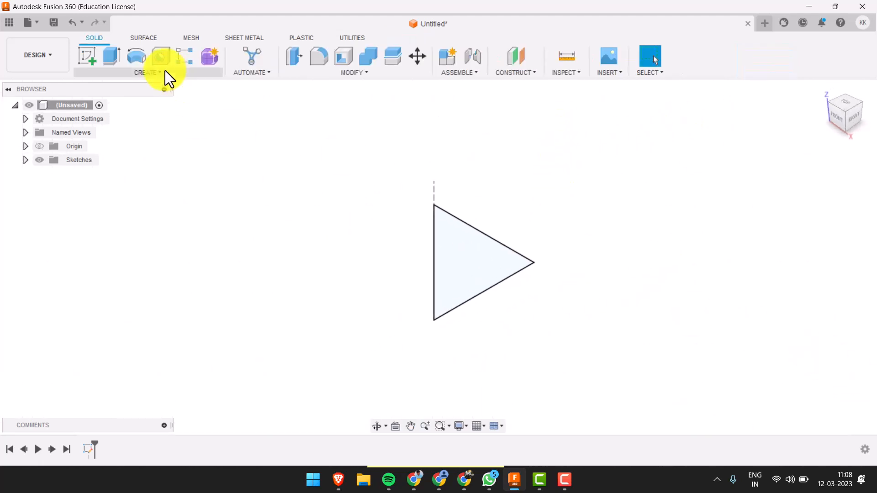
- Revolve the triangular profile 360° about the vertical construction line as a new body
left_click(137, 57)
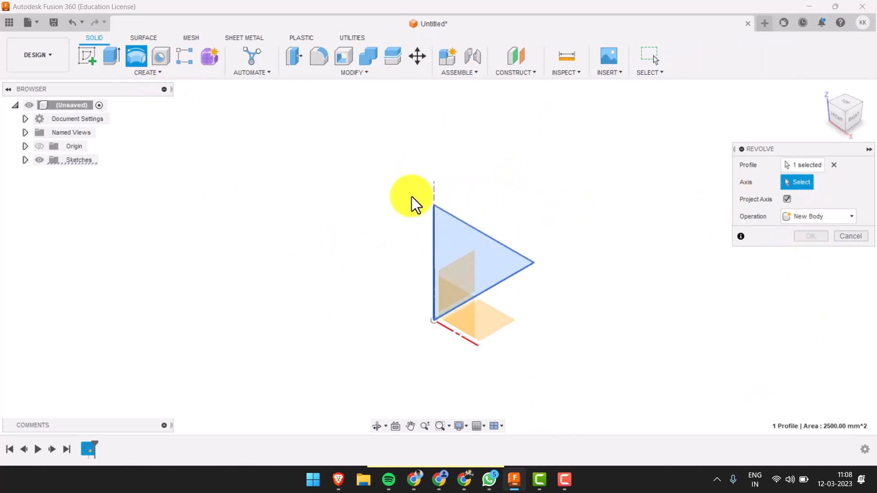
left_click(433, 187)
mouse_move(436, 378)
middle_mouse_down("shift")
mouse_move(461, 301)
mouse_move(462, 352)
middle_mouse_up("shift")
left_click(812, 289)
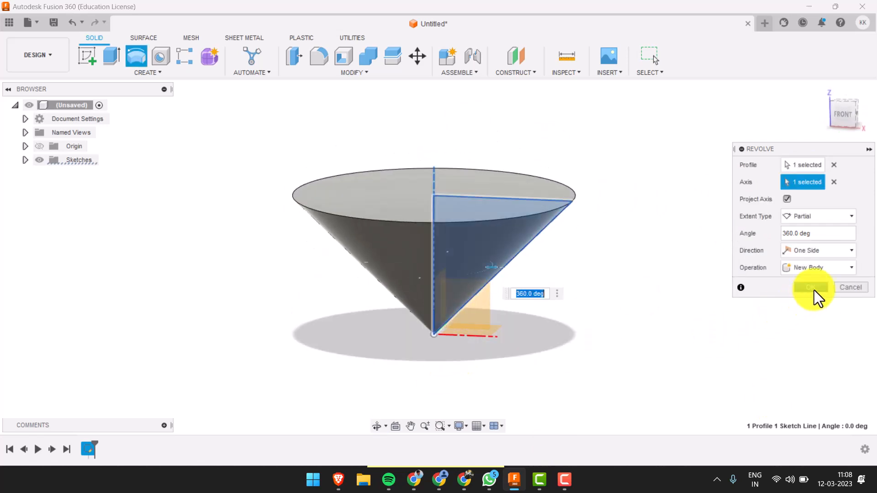
middle_click_drag(595, 230, 583, 274)
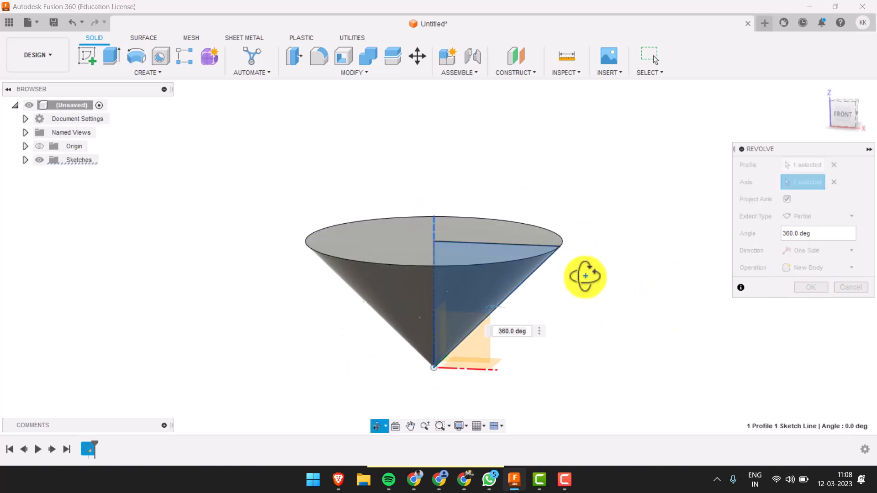
left_click(809, 287)
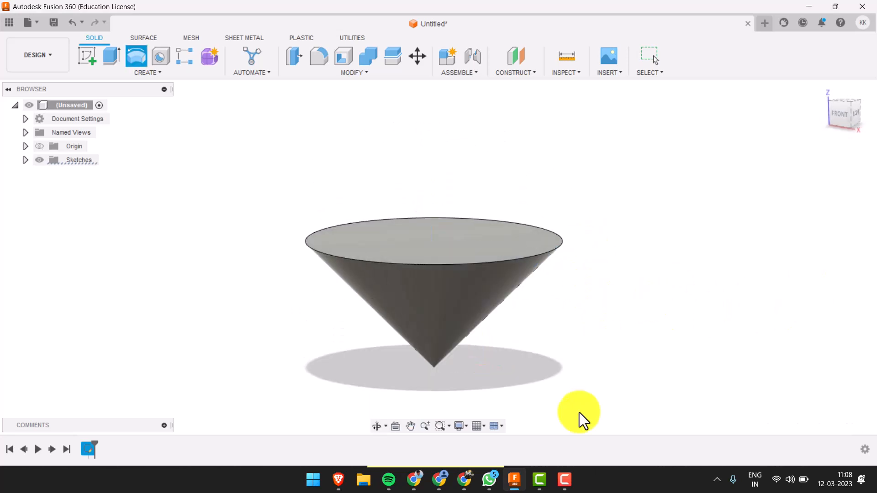
- Edit the cone's profile sketch, set the slanted line's length to 200 mm, and finish the sketch to update the cone
middle_click_drag(538, 312, 500, 290, "shift")
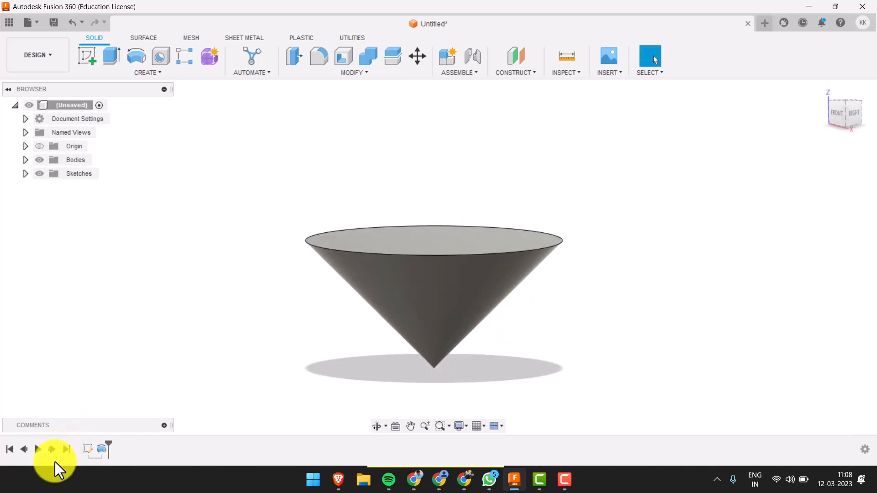
left_click(88, 445)
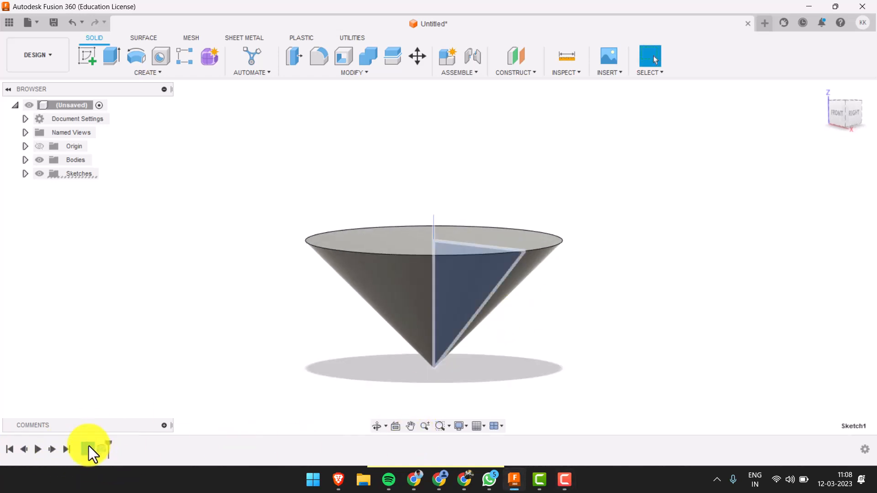
right_click(88, 446)
left_click(114, 331)
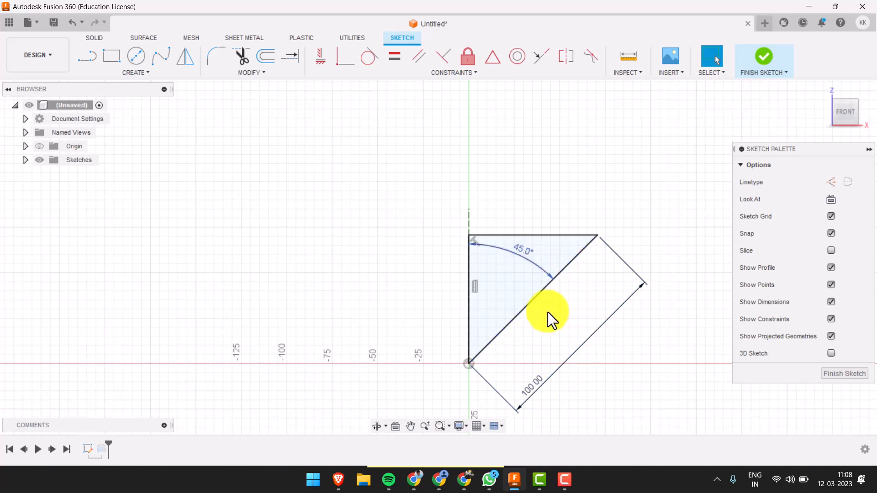
double_click(539, 386)
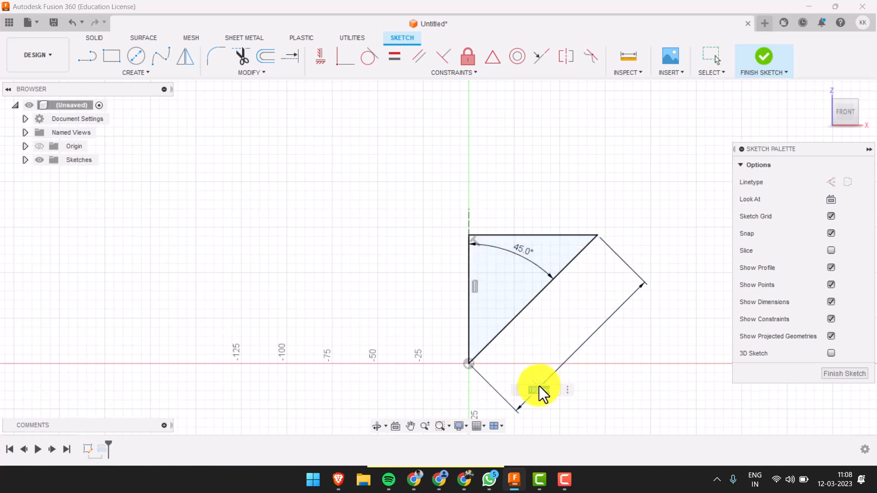
type("200")
key("Return")
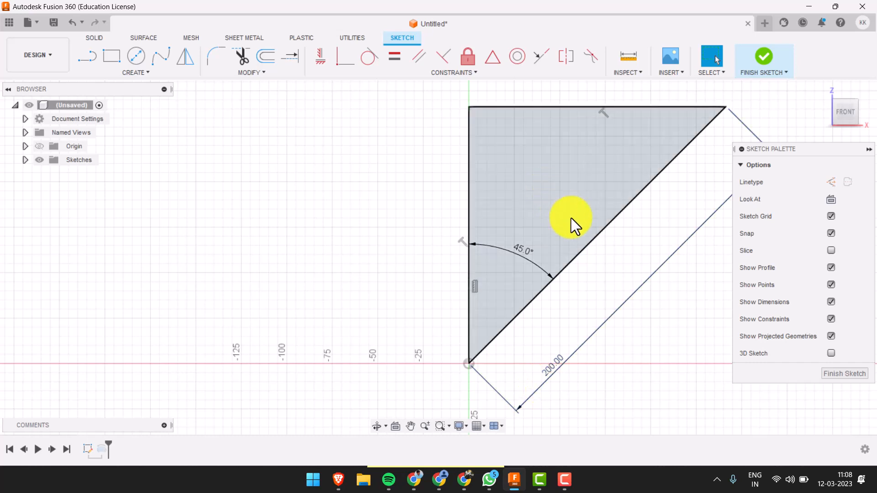
middle_click_drag(573, 225, 507, 234)
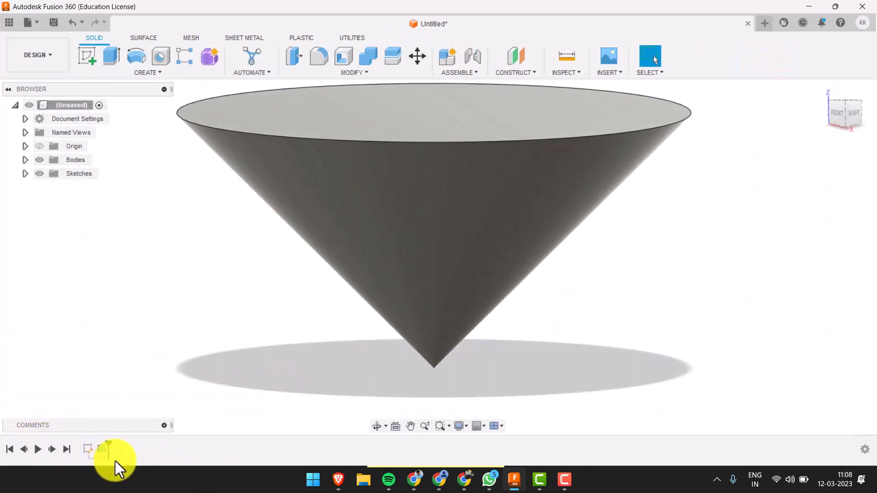
mouse_move(274, 388)
middle_mouse_down("shift")
mouse_move(290, 372)
mouse_move(249, 336)
mouse_move(279, 313)
mouse_move(284, 346)
mouse_move(282, 283)
mouse_move(331, 319)
mouse_move(312, 206)
mouse_move(299, 247)
mouse_move(287, 225)
middle_mouse_up("shift")
scroll(272, 262, "down", 1)
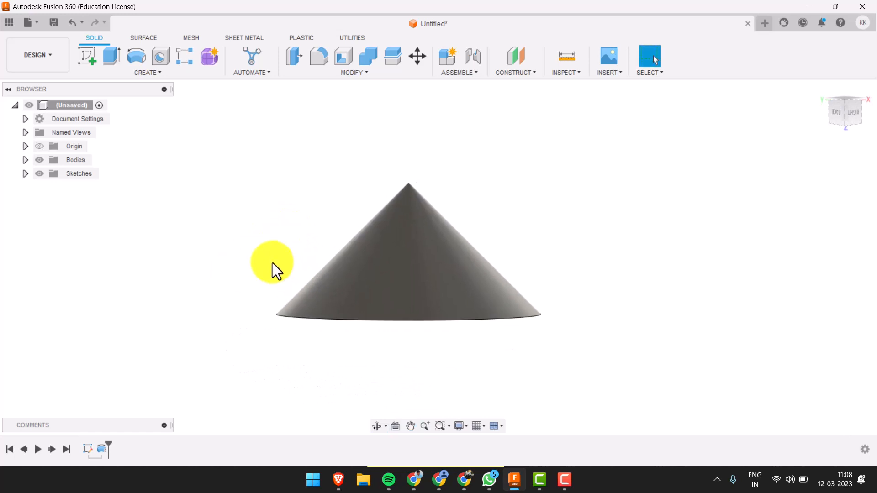